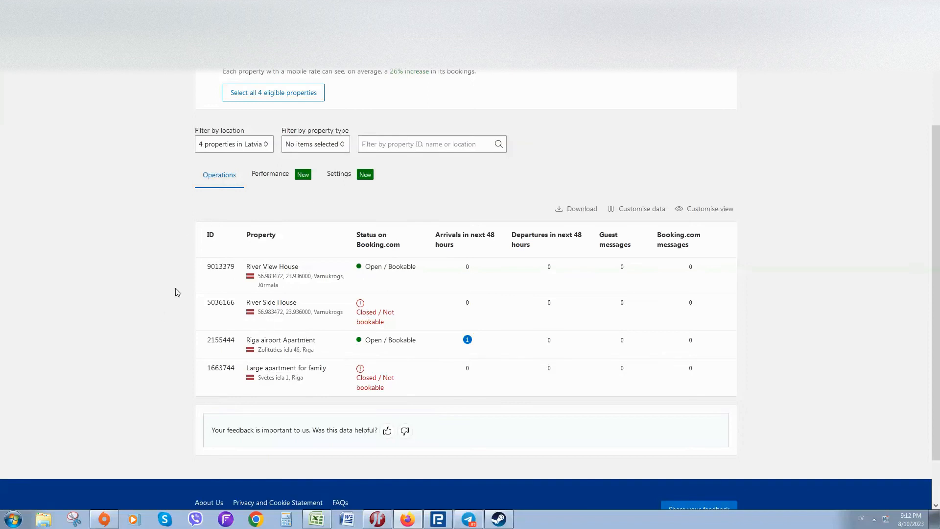
Open the Facilities & services page of the Riga airport Apartment property
{"action": "left_click", "coordinate": [279, 345]}
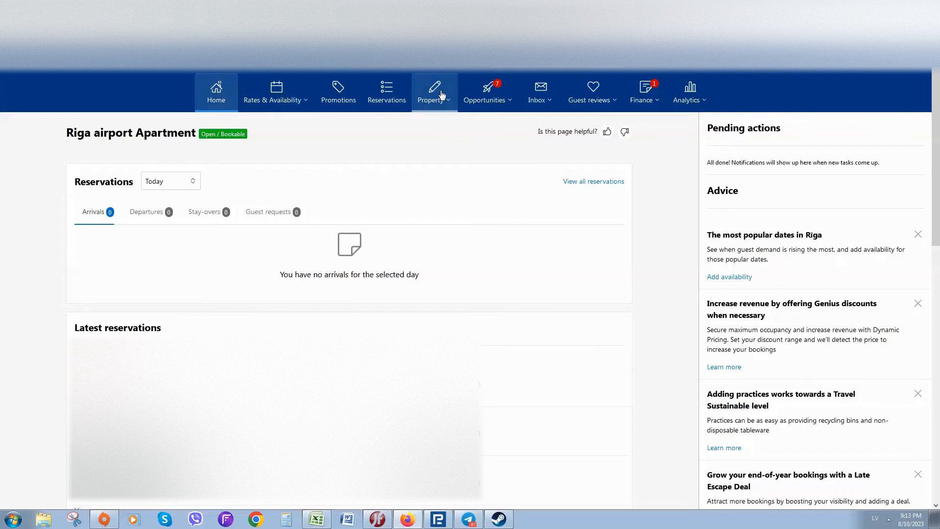
{"action": "left_click", "coordinate": [442, 104]}
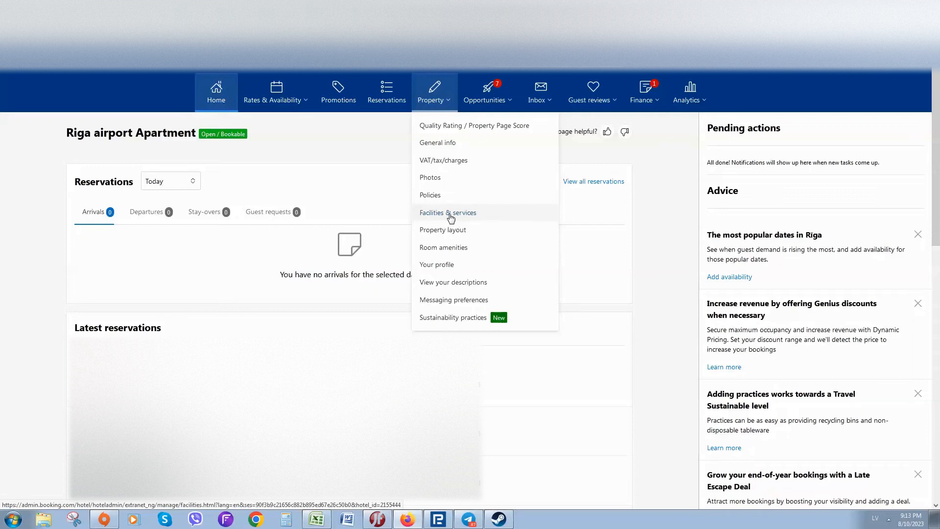
{"action": "left_click", "coordinate": [448, 213]}
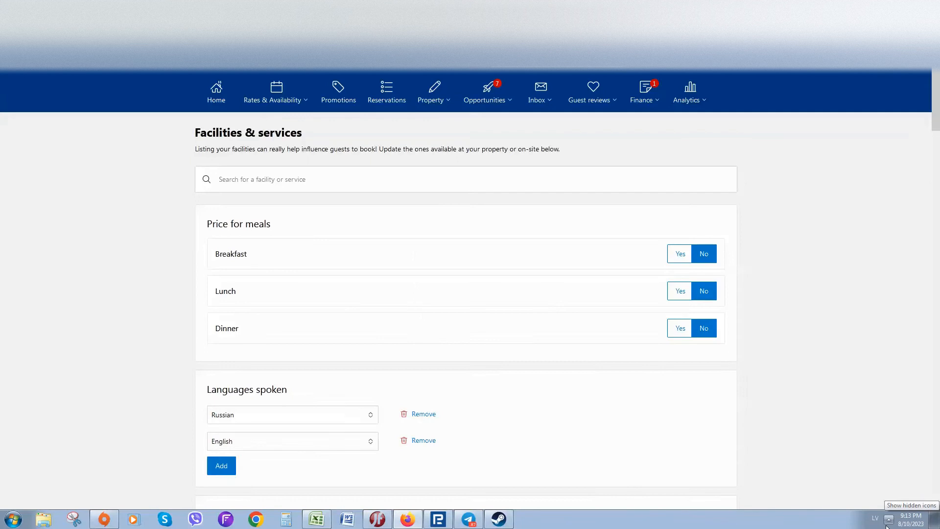
{"action": "left_click", "coordinate": [887, 520]}
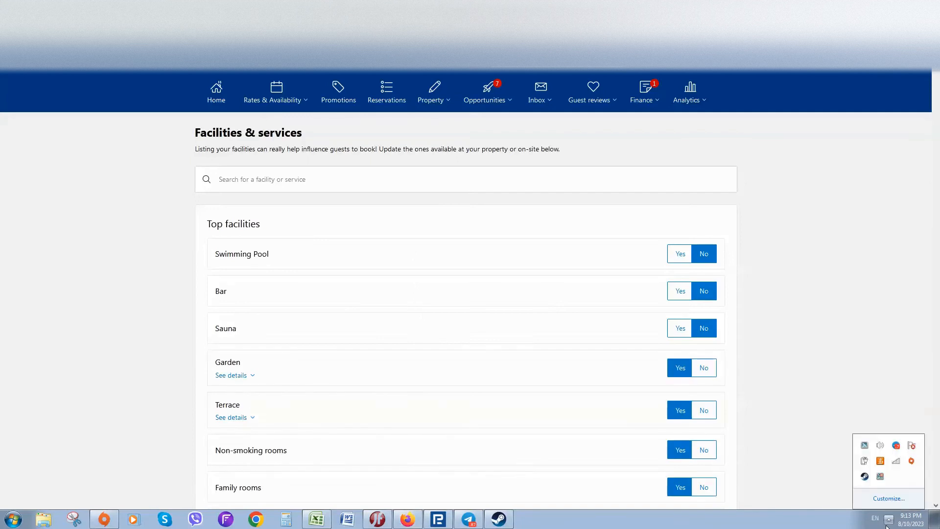
{"action": "left_click", "coordinate": [798, 499]}
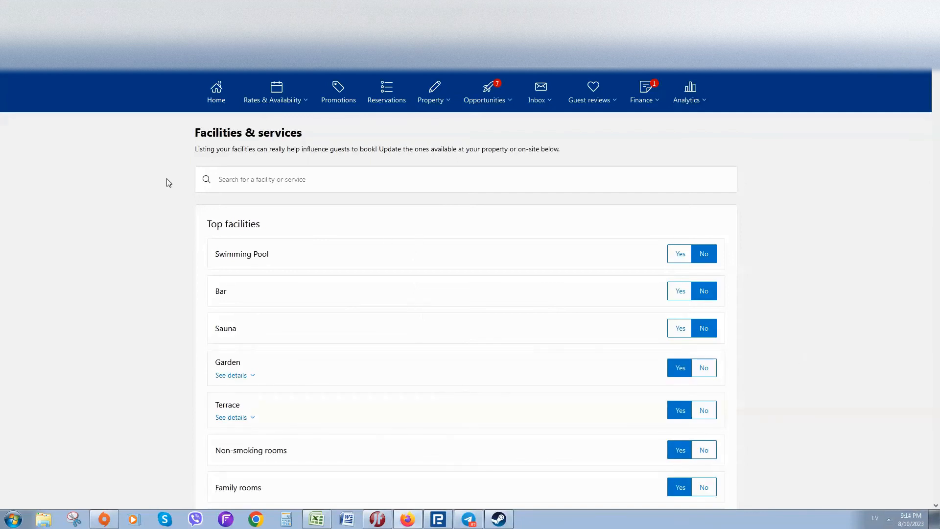
Switch breakfast on under the meal prices and look through its type, serving and food options
{"action": "scroll", "coordinate": [309, 222], "scroll_direction": "down", "scroll_amount": 8}
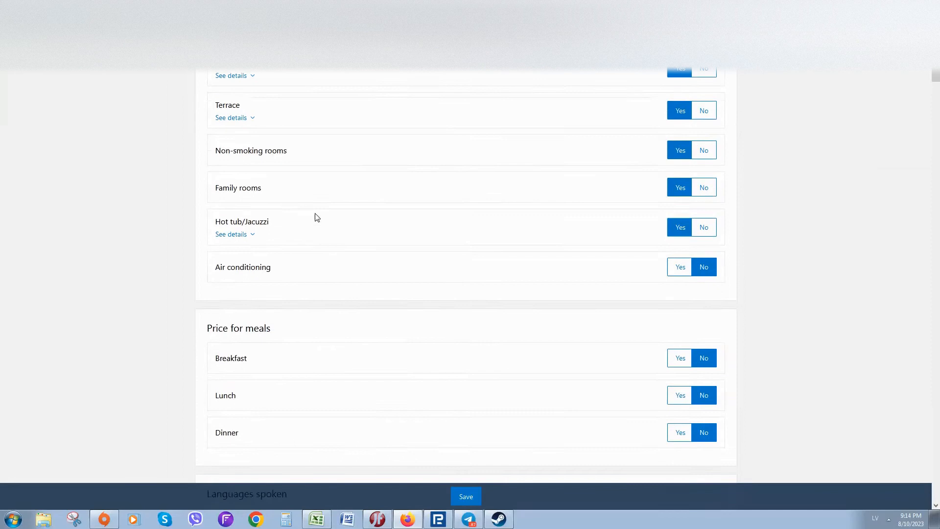
{"action": "double_click", "coordinate": [255, 228]}
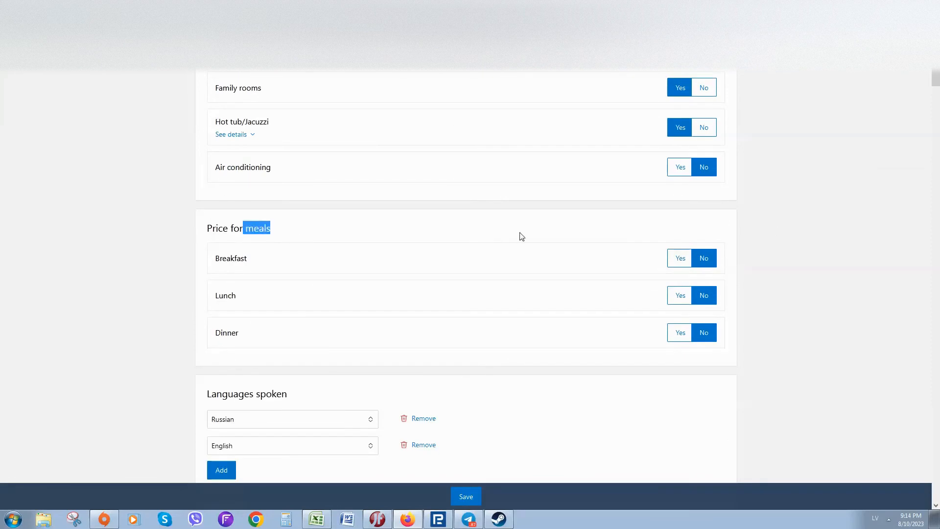
{"action": "left_click", "coordinate": [681, 259]}
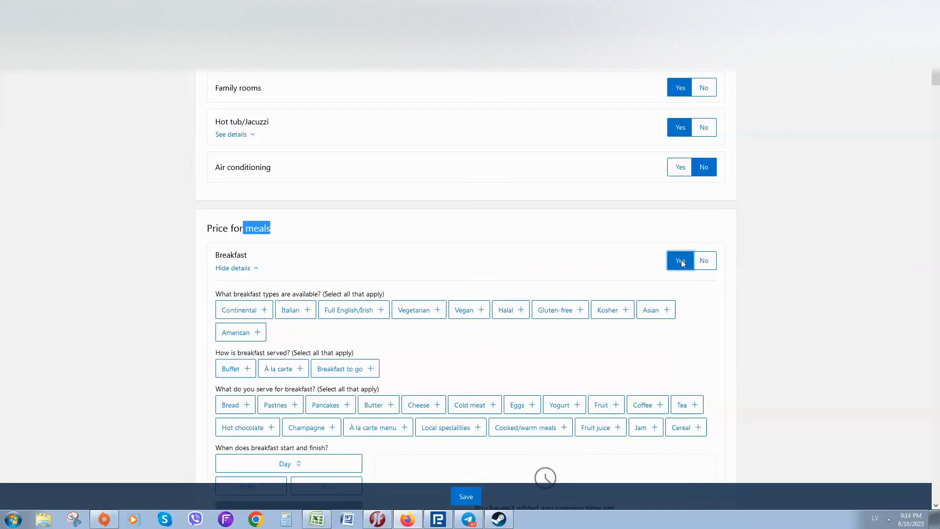
{"action": "scroll", "coordinate": [396, 270], "scroll_direction": "down", "scroll_amount": 2}
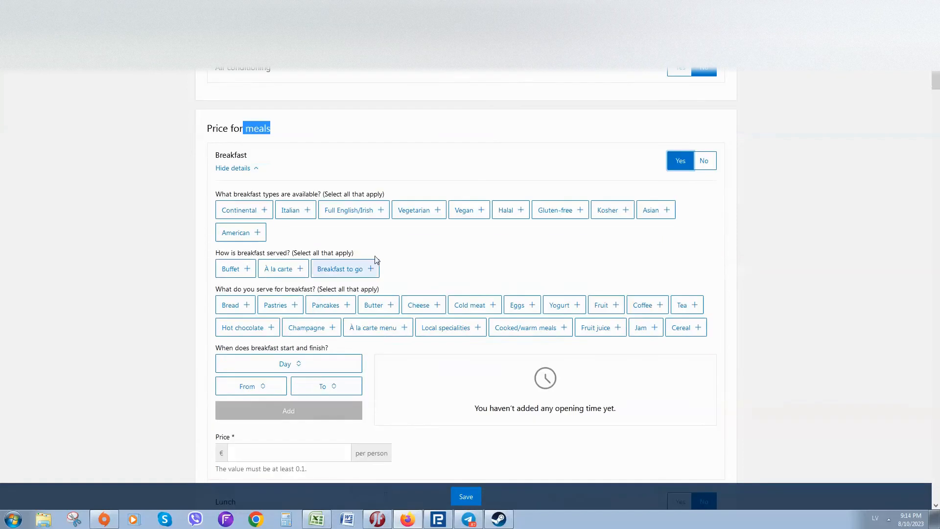
{"action": "scroll", "coordinate": [332, 225], "scroll_direction": "down", "scroll_amount": 2}
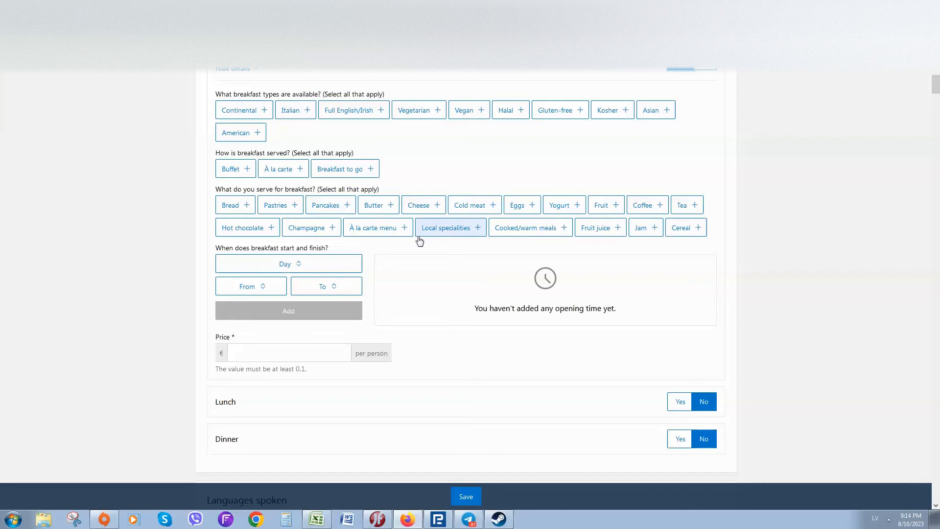
{"action": "left_click", "coordinate": [889, 520]}
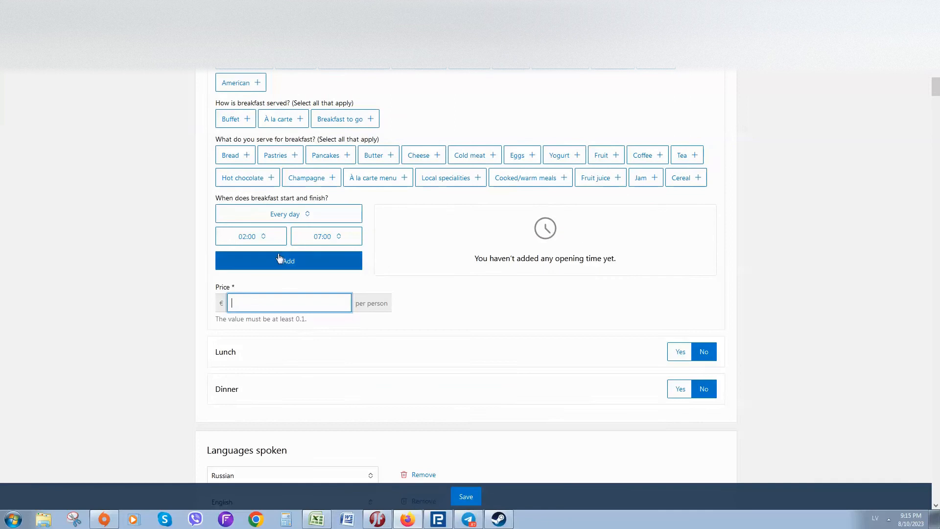
{"action": "scroll", "coordinate": [230, 211], "scroll_direction": "up", "scroll_amount": 3}
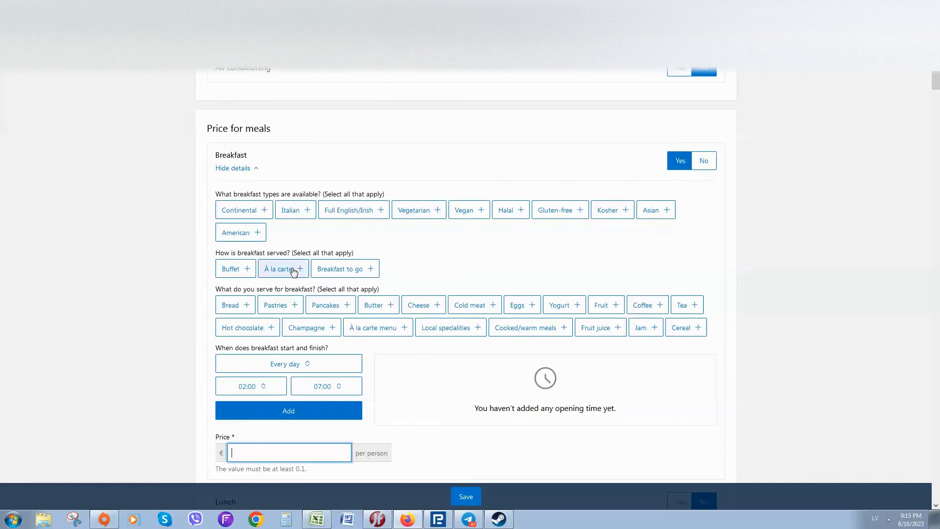
{"action": "scroll", "coordinate": [289, 229], "scroll_direction": "down", "scroll_amount": 2}
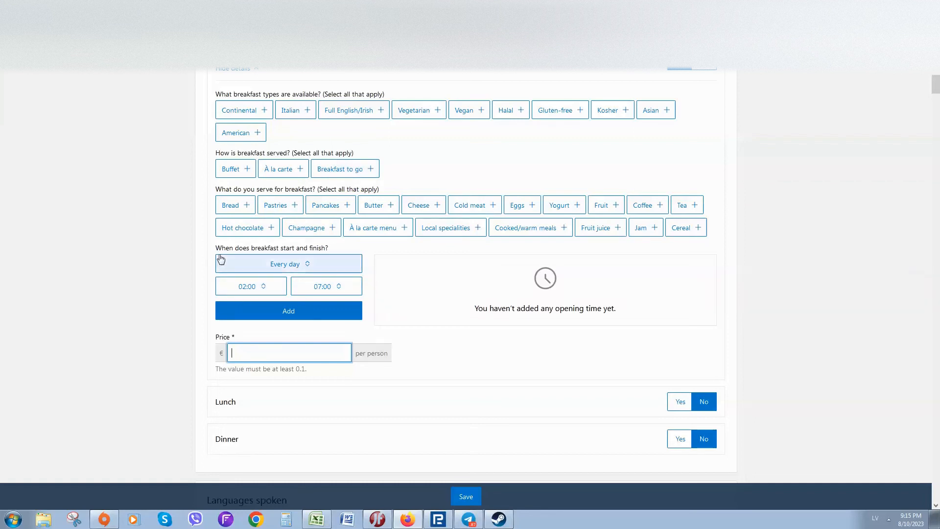
Add breakfast hours for every day from 02:00 to 10:00
{"action": "left_click", "coordinate": [310, 264]}
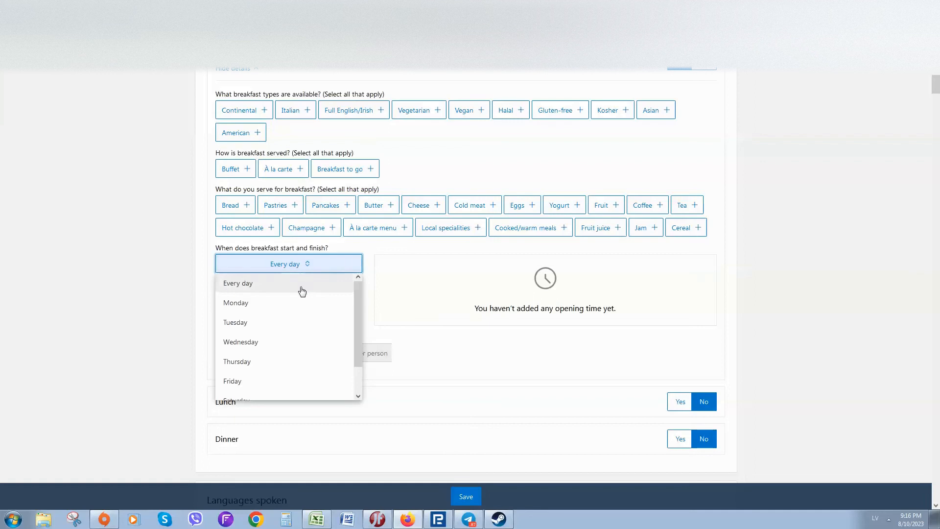
{"action": "left_click", "coordinate": [258, 283]}
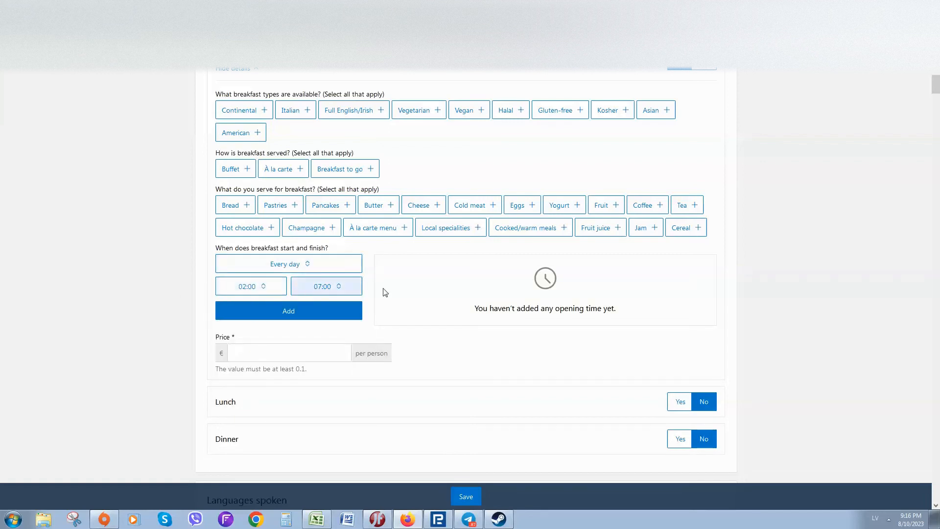
{"action": "left_click", "coordinate": [321, 290]}
{"action": "scroll", "coordinate": [349, 336], "scroll_direction": "down", "scroll_amount": 3}
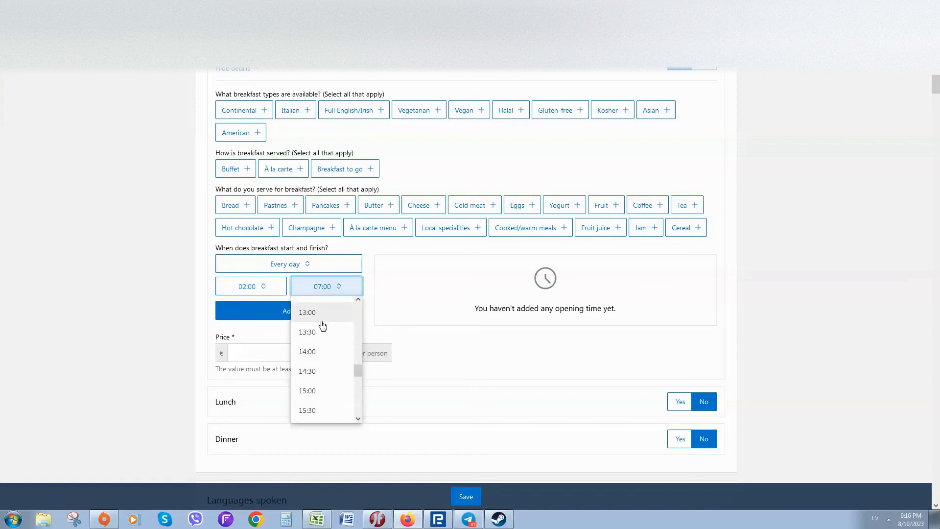
{"action": "left_click", "coordinate": [325, 364]}
{"action": "left_click", "coordinate": [280, 356]}
{"action": "left_click", "coordinate": [453, 351]}
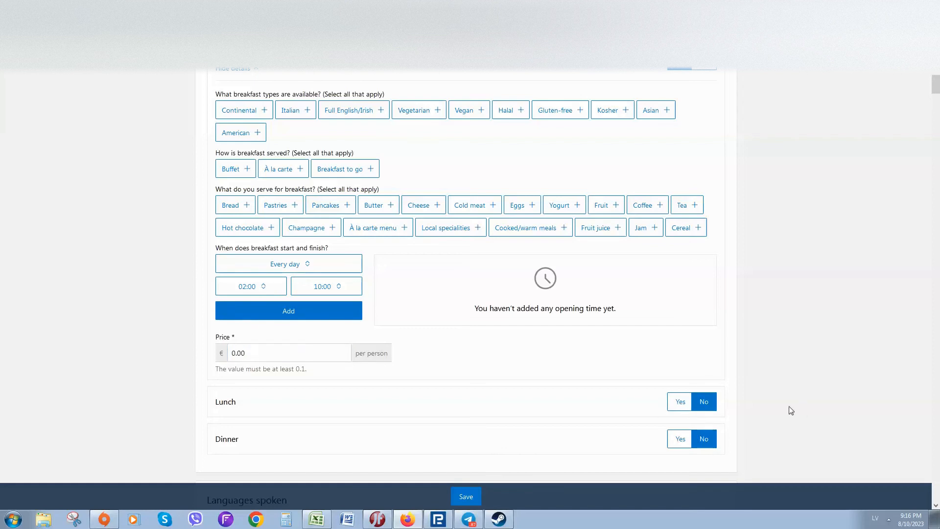
{"action": "scroll", "coordinate": [489, 389], "scroll_direction": "down", "scroll_amount": 2}
{"action": "scroll", "coordinate": [444, 283], "scroll_direction": "up", "scroll_amount": 2}
{"action": "left_click_drag", "start_coordinate": [437, 313], "coordinate": [432, 339]}
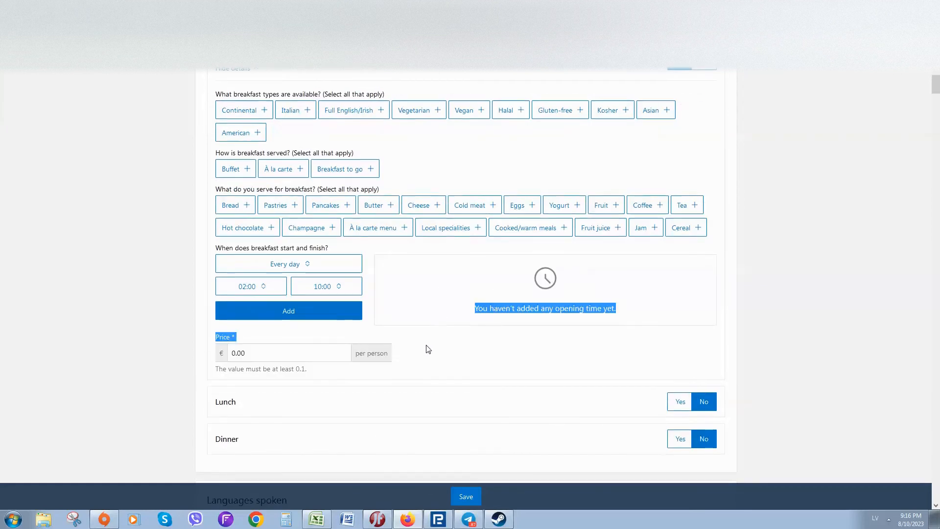
{"action": "left_click", "coordinate": [325, 318]}
Remove the added breakfast hours from all seven days, Sunday back to Monday
{"action": "scroll", "coordinate": [578, 274], "scroll_direction": "down", "scroll_amount": 3}
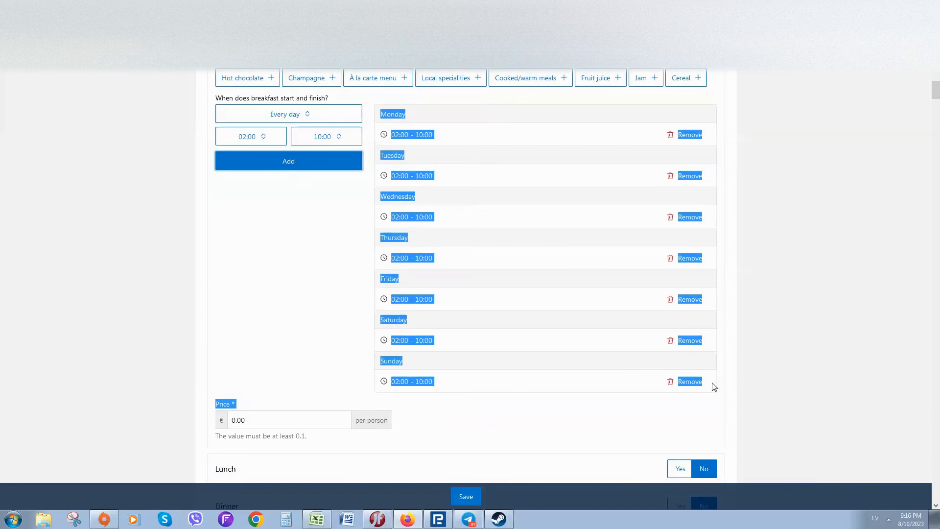
{"action": "left_click", "coordinate": [692, 383]}
{"action": "left_click", "coordinate": [690, 340]}
{"action": "left_click", "coordinate": [691, 300]}
{"action": "left_click", "coordinate": [690, 258]}
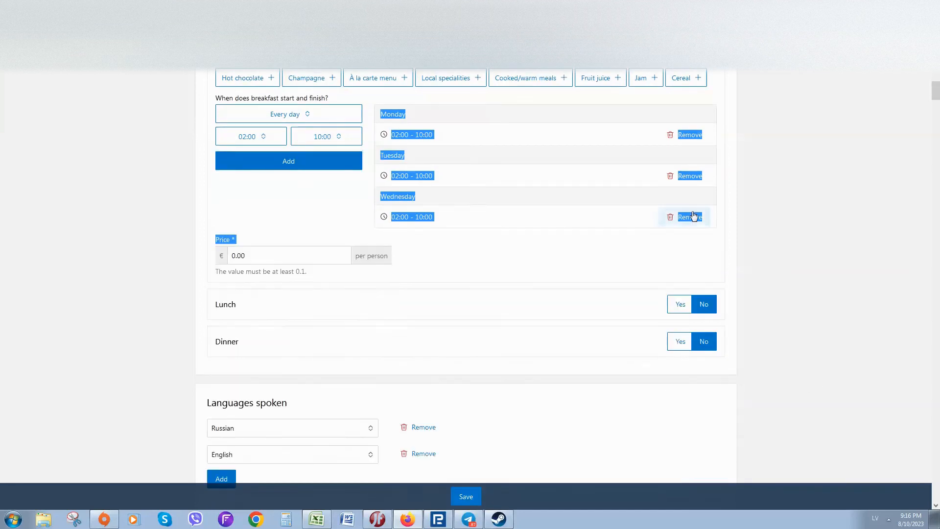
{"action": "left_click", "coordinate": [694, 216]}
{"action": "left_click", "coordinate": [691, 176]}
{"action": "left_click", "coordinate": [688, 133]}
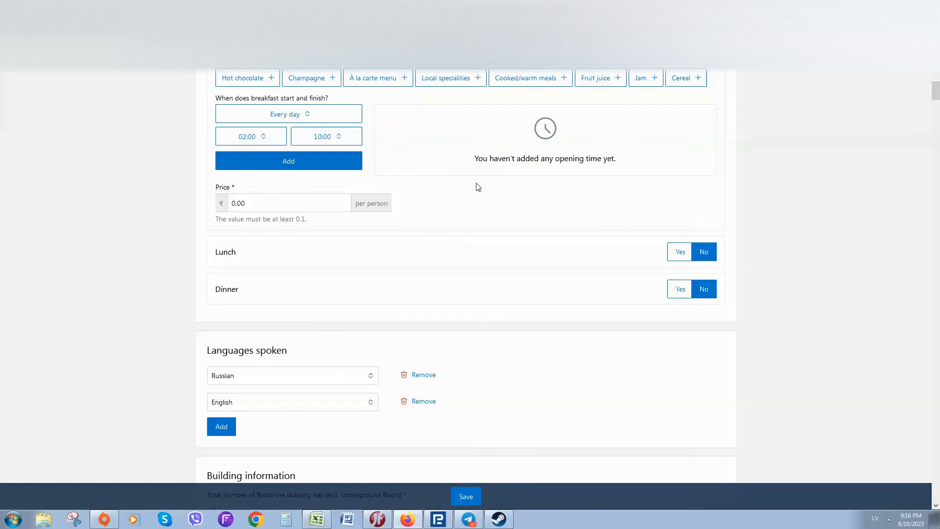
Review the facilities, meal prices, languages and building information sections of the page
{"action": "left_click", "coordinate": [888, 518]}
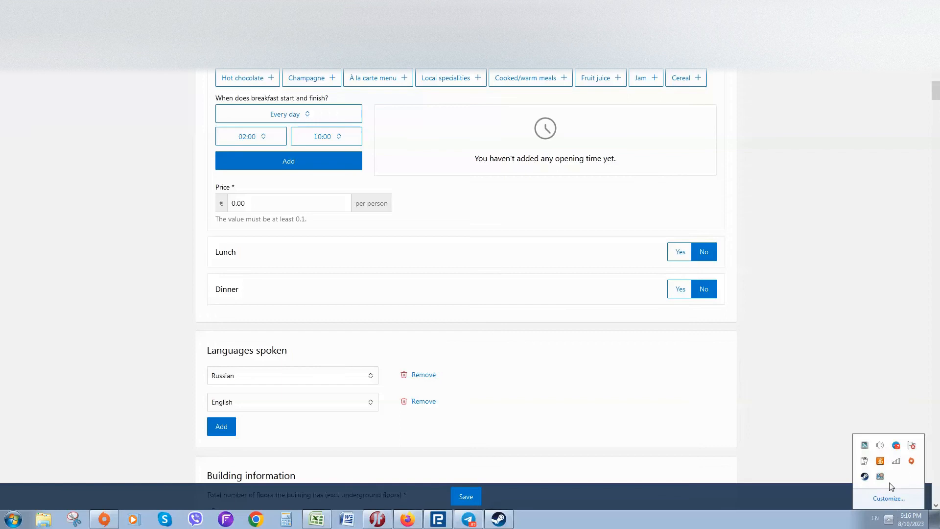
{"action": "scroll", "coordinate": [769, 491], "scroll_direction": "down", "scroll_amount": 2}
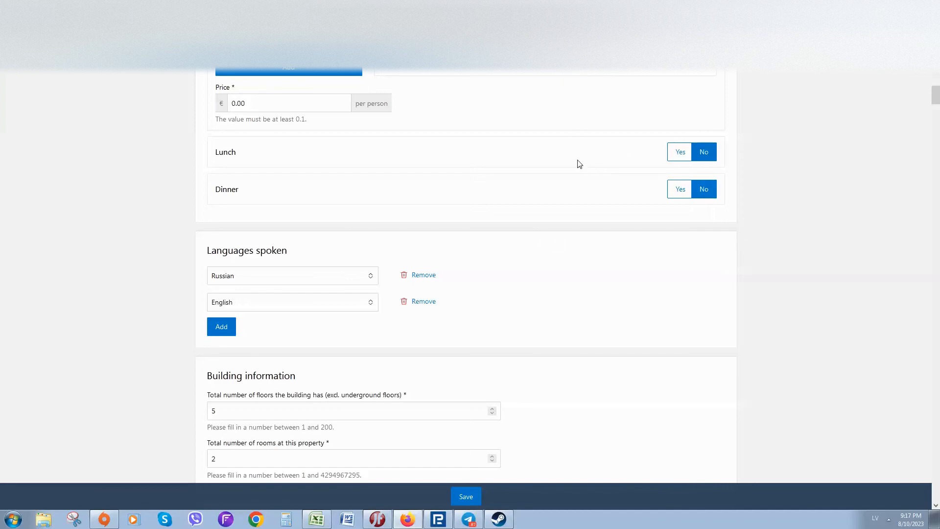
{"action": "scroll", "coordinate": [441, 199], "scroll_direction": "up", "scroll_amount": 20}
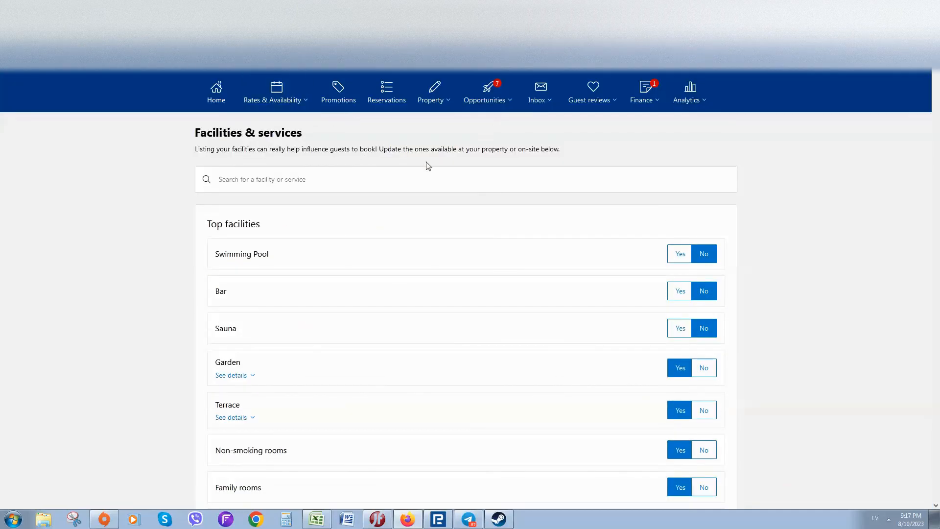
{"action": "scroll", "coordinate": [382, 184], "scroll_direction": "down", "scroll_amount": 15}
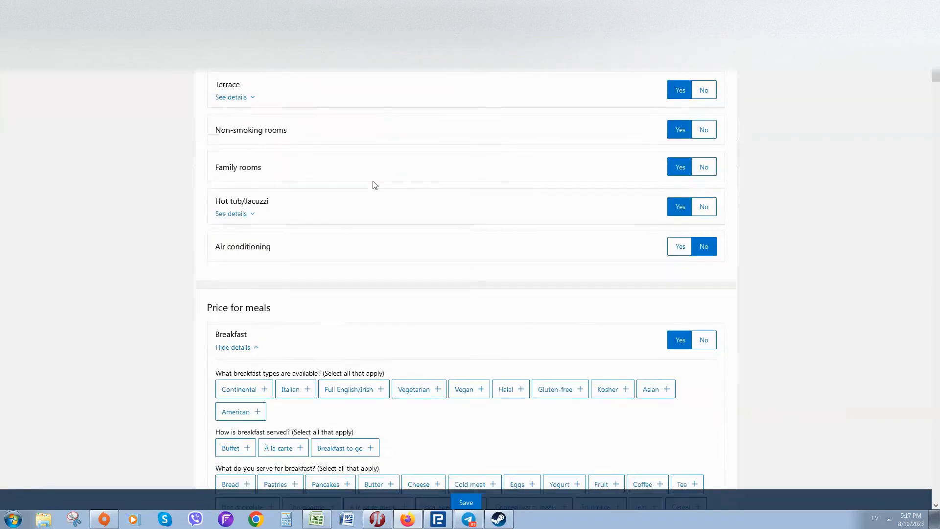
{"action": "scroll", "coordinate": [430, 333], "scroll_direction": "down", "scroll_amount": 3}
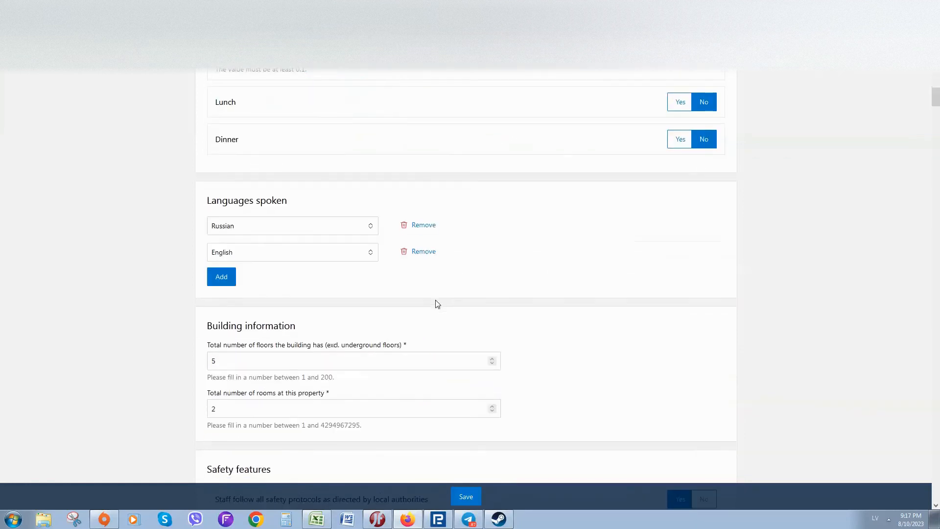
{"action": "scroll", "coordinate": [633, 219], "scroll_direction": "up", "scroll_amount": 10}
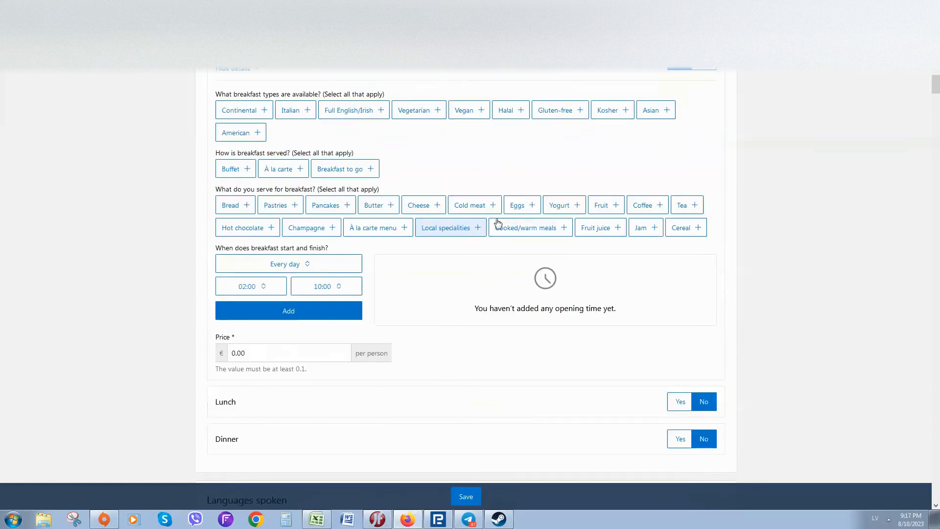
{"action": "scroll", "coordinate": [578, 265], "scroll_direction": "up", "scroll_amount": 15}
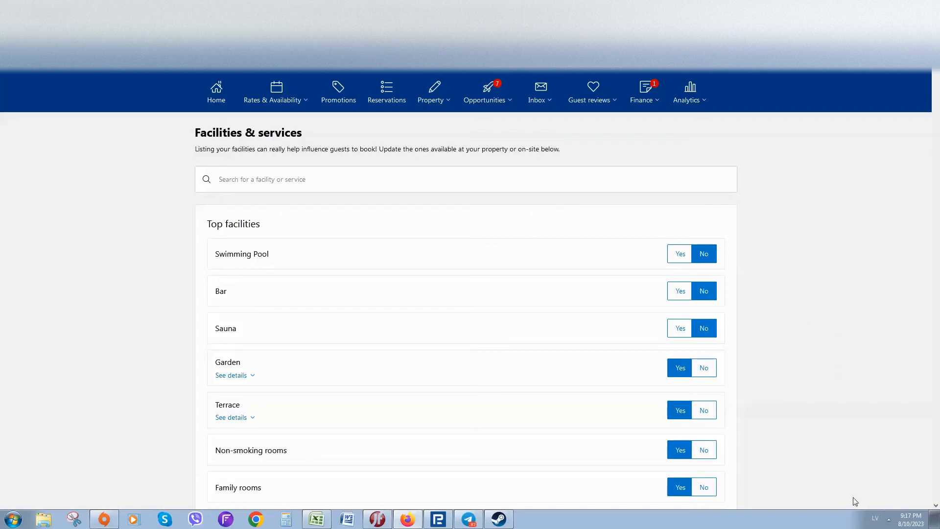
{"action": "left_click", "coordinate": [889, 519]}
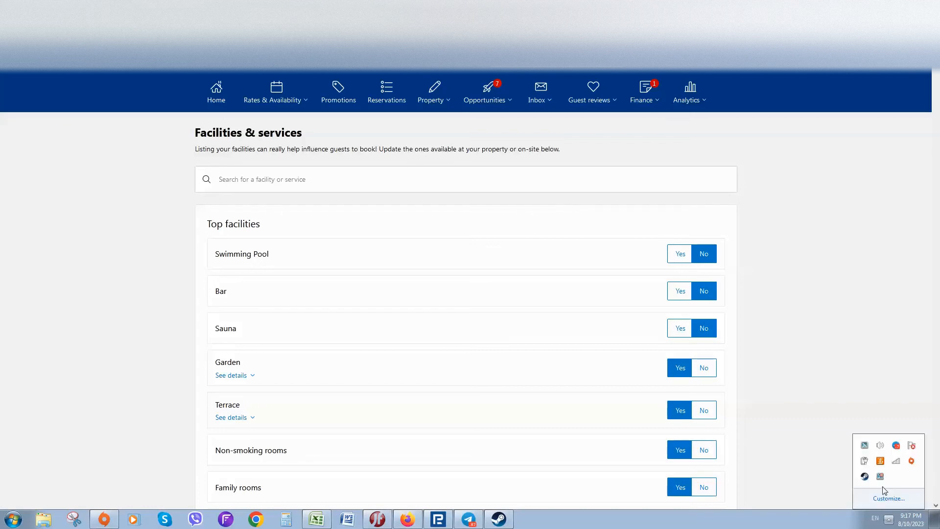
{"action": "left_click", "coordinate": [794, 484]}
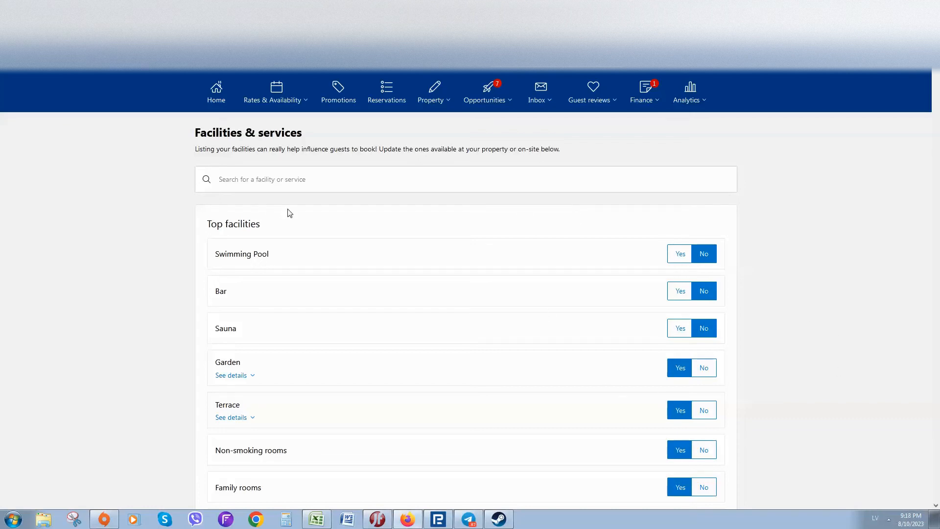
Open the Rate plans page, leaving the facilities page without saving its changes
{"action": "left_click", "coordinate": [289, 106]}
{"action": "left_click", "coordinate": [295, 187]}
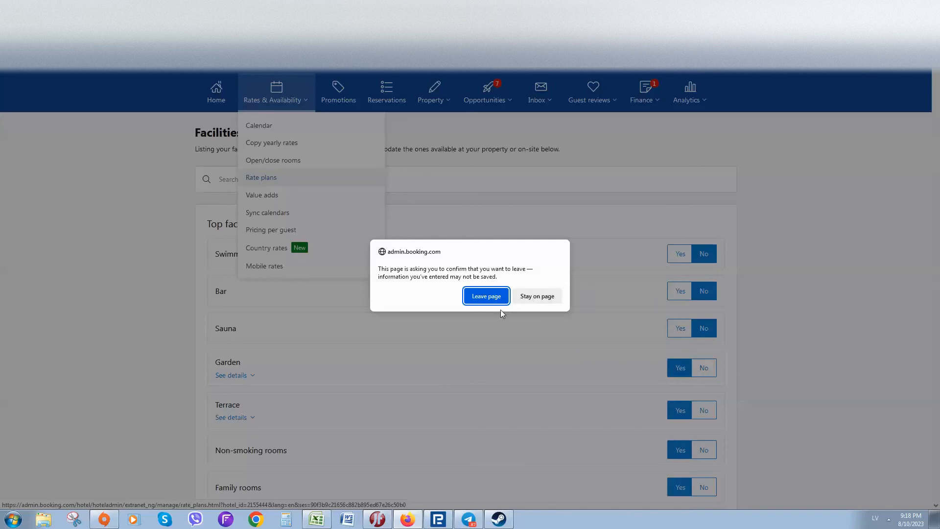
{"action": "left_click", "coordinate": [488, 297]}
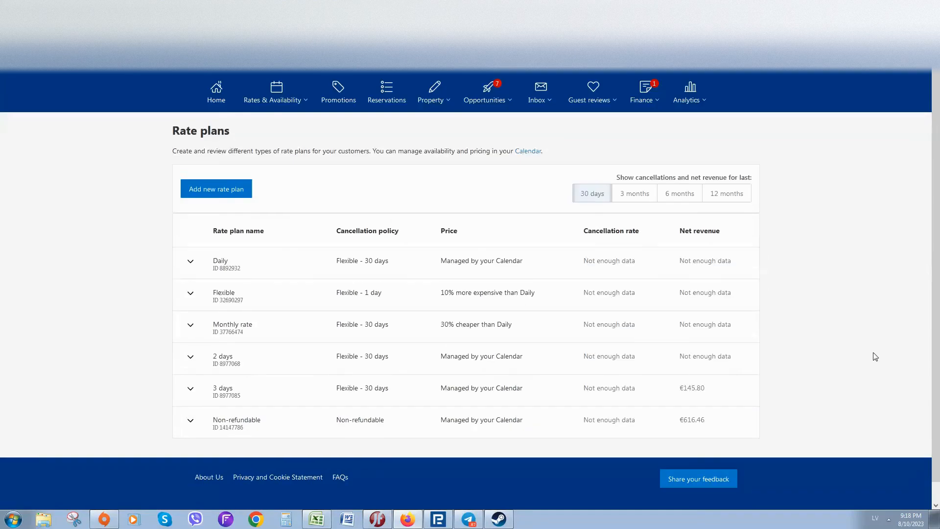
{"action": "left_click", "coordinate": [889, 519]}
{"action": "left_click", "coordinate": [882, 477]}
Expand the "3 days" rate plan and open it for editing
{"action": "scroll", "coordinate": [289, 281], "scroll_direction": "down", "scroll_amount": 1}
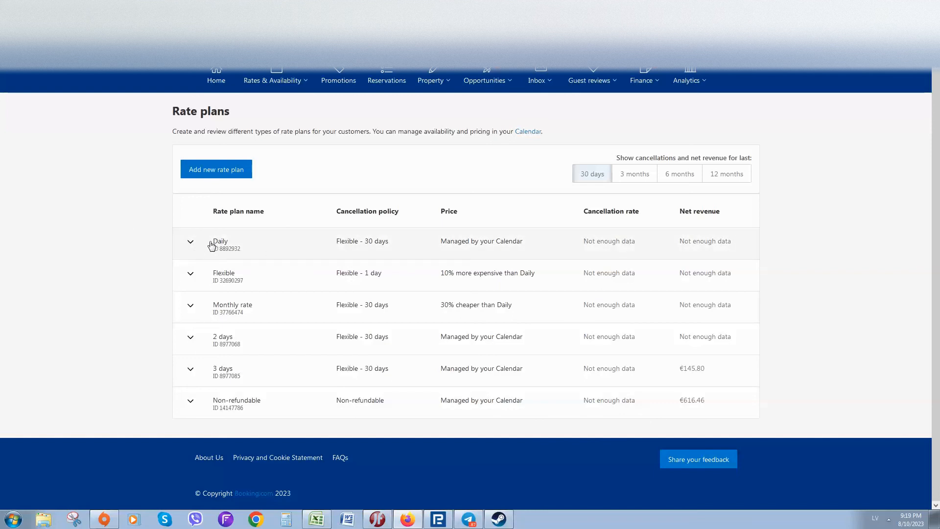
{"action": "left_click", "coordinate": [191, 372]}
{"action": "scroll", "coordinate": [289, 374], "scroll_direction": "down", "scroll_amount": 1}
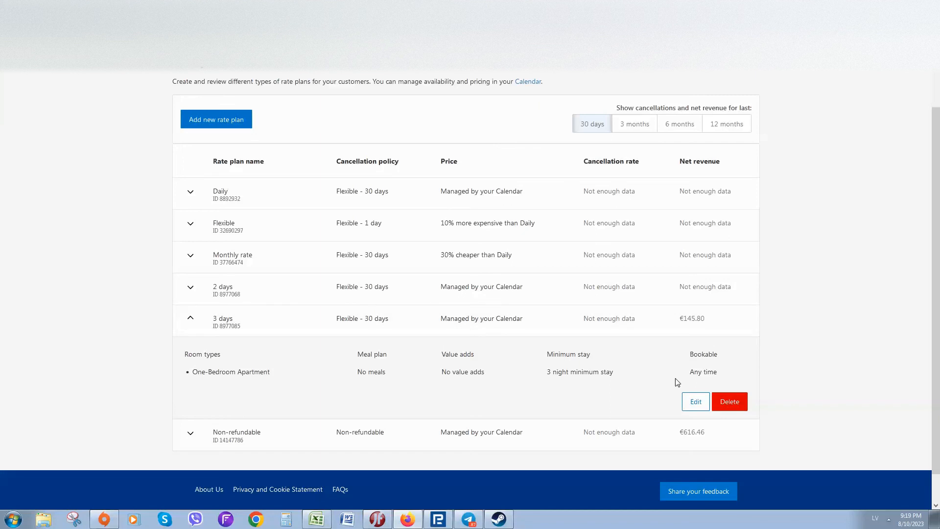
{"action": "left_click", "coordinate": [695, 402]}
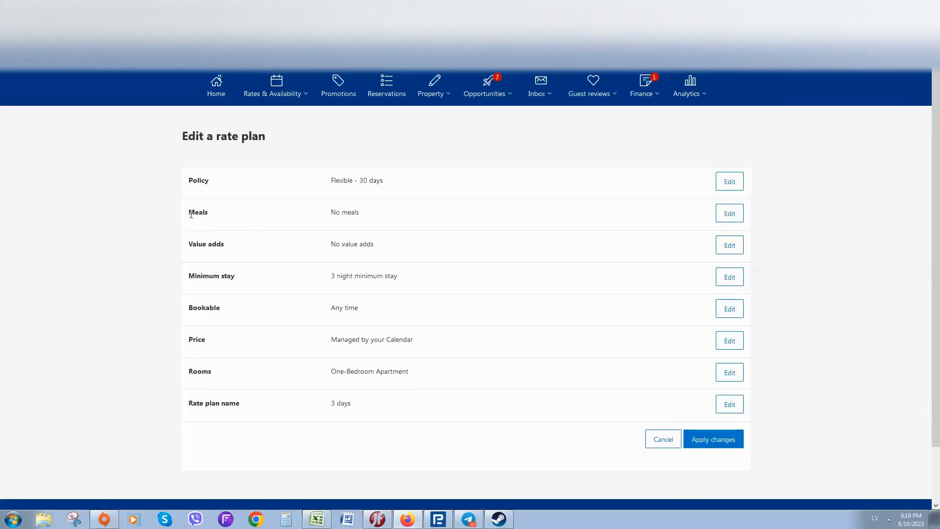
Add a meal plan to the "3 days" rate plan's Meals setting, with only Breakfast selected
{"action": "left_click_drag", "start_coordinate": [317, 216], "coordinate": [396, 214]}
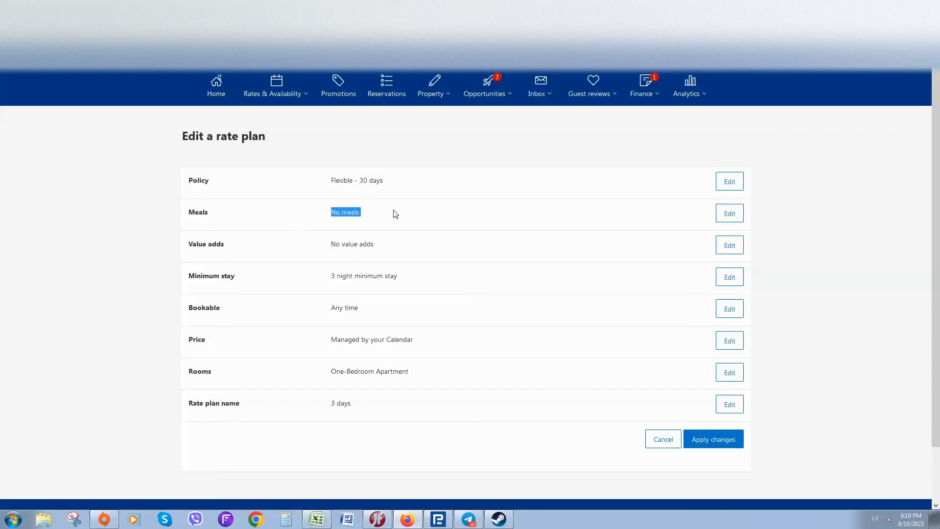
{"action": "left_click", "coordinate": [730, 213]}
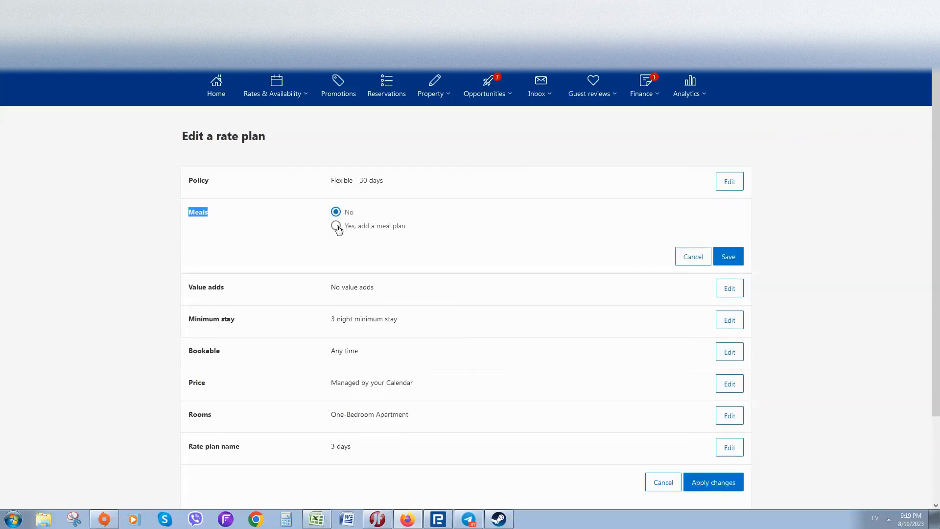
{"action": "left_click", "coordinate": [336, 227]}
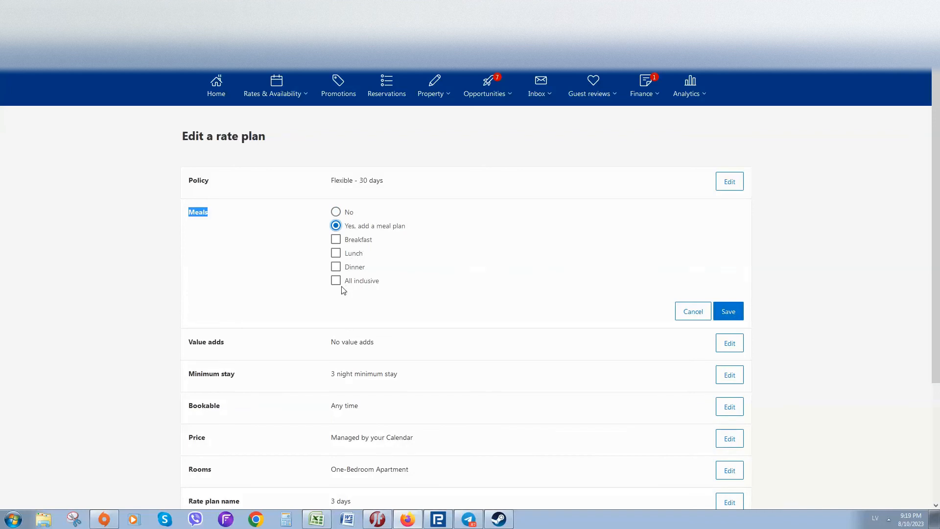
{"action": "left_click", "coordinate": [335, 240]}
{"action": "left_click", "coordinate": [821, 205]}
{"action": "scroll", "coordinate": [698, 231], "scroll_direction": "down", "scroll_amount": 3}
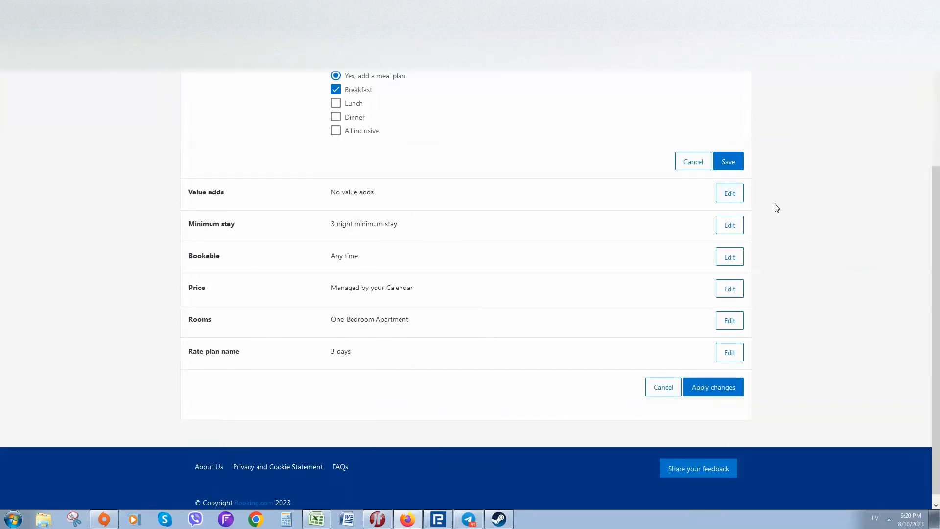
{"action": "scroll", "coordinate": [794, 228], "scroll_direction": "up", "scroll_amount": 3}
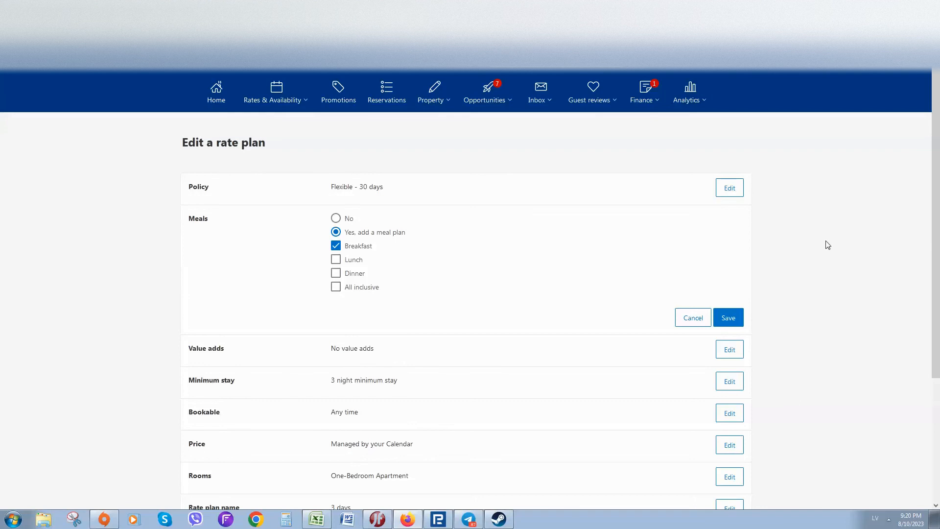
{"action": "scroll", "coordinate": [830, 256], "scroll_direction": "down", "scroll_amount": 2}
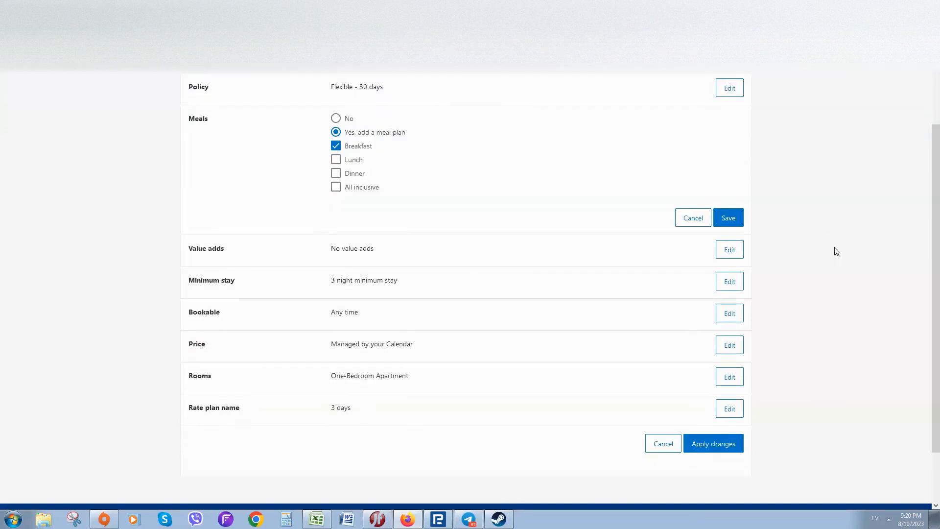